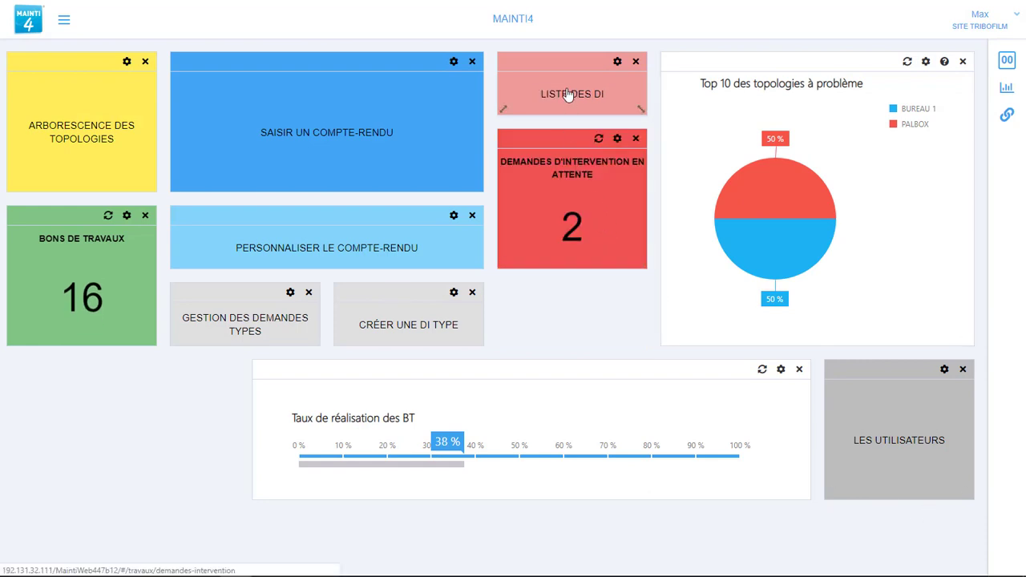
# Open the list of intervention requests (Liste des DI), look through its filter criteria and close them without applying anything.
pyautogui.click(566, 97)
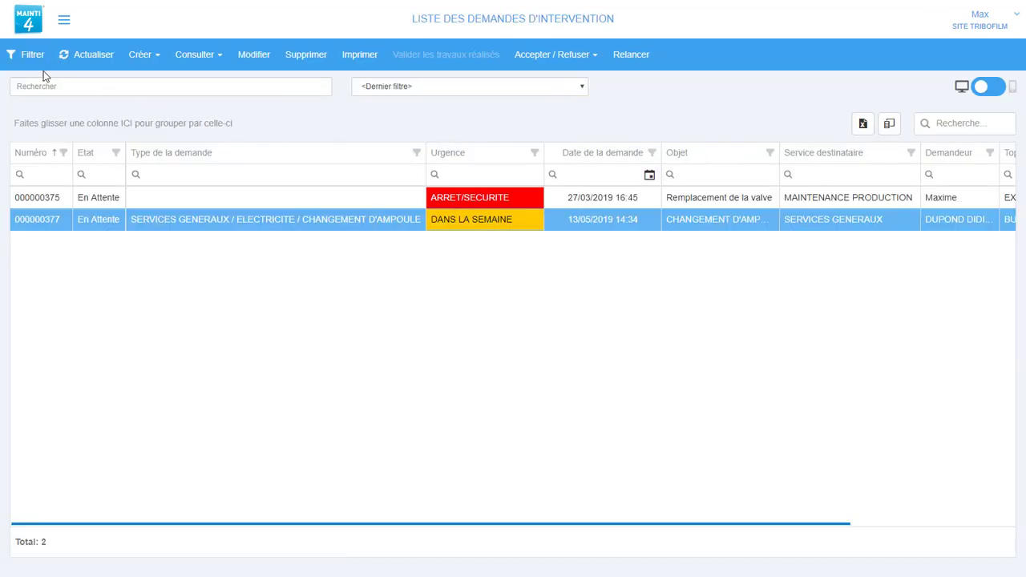
pyautogui.click(22, 61)
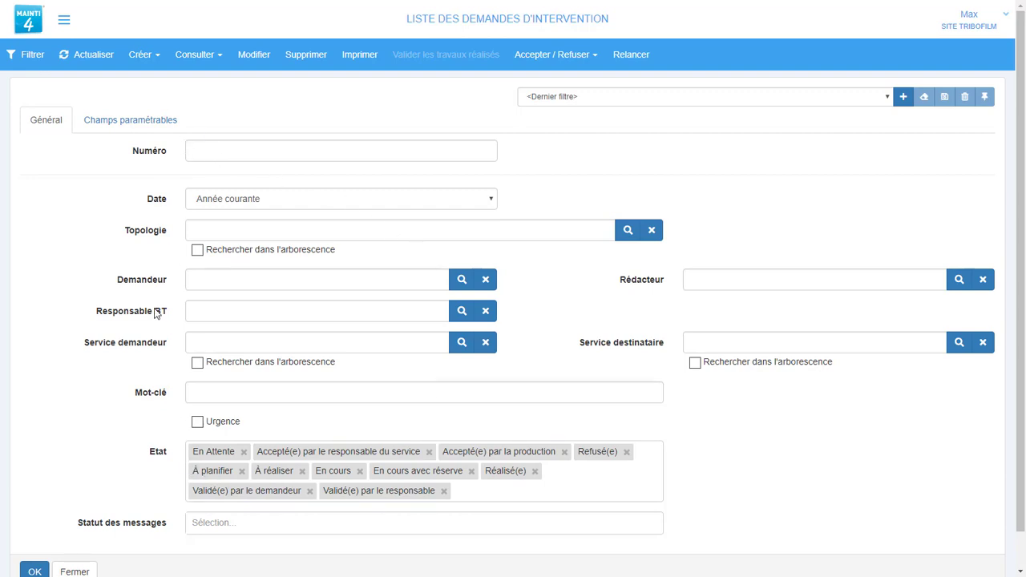
pyautogui.scroll(-1, 97, 465)
pyautogui.click(74, 534)
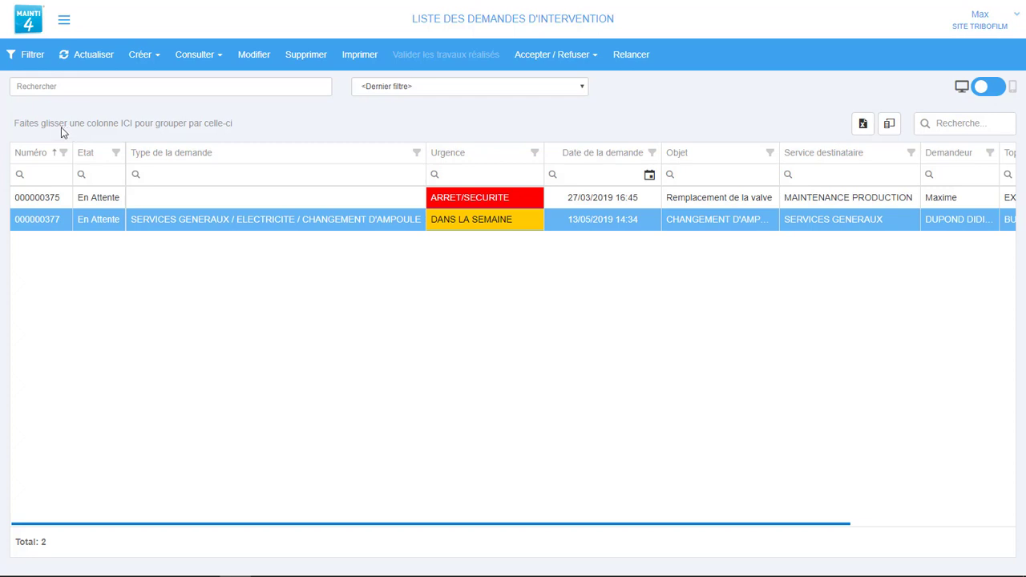
# Create a new saved filter named "DI à faire" for the intervention request list.
pyautogui.click(32, 55)
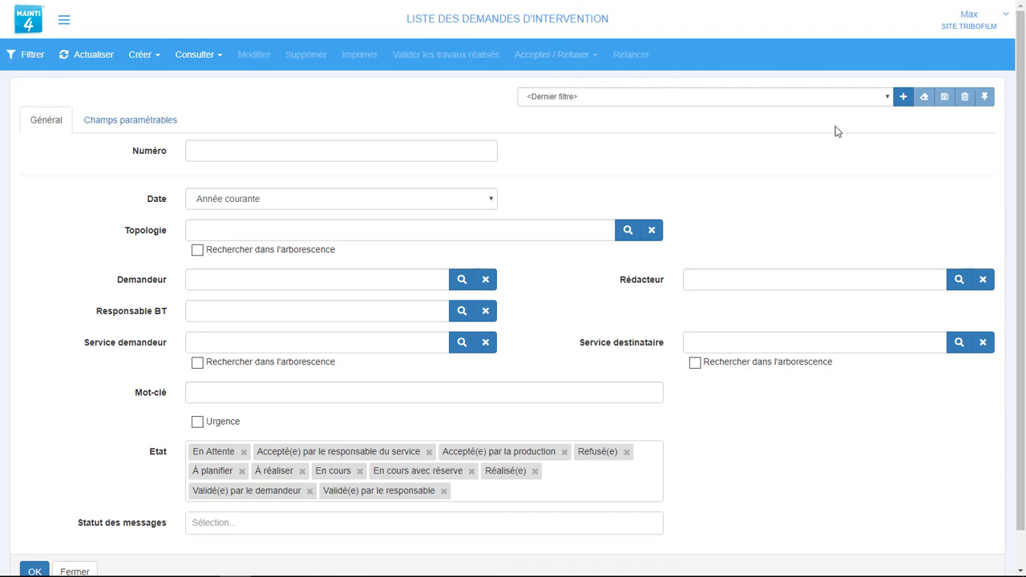
pyautogui.click(902, 97)
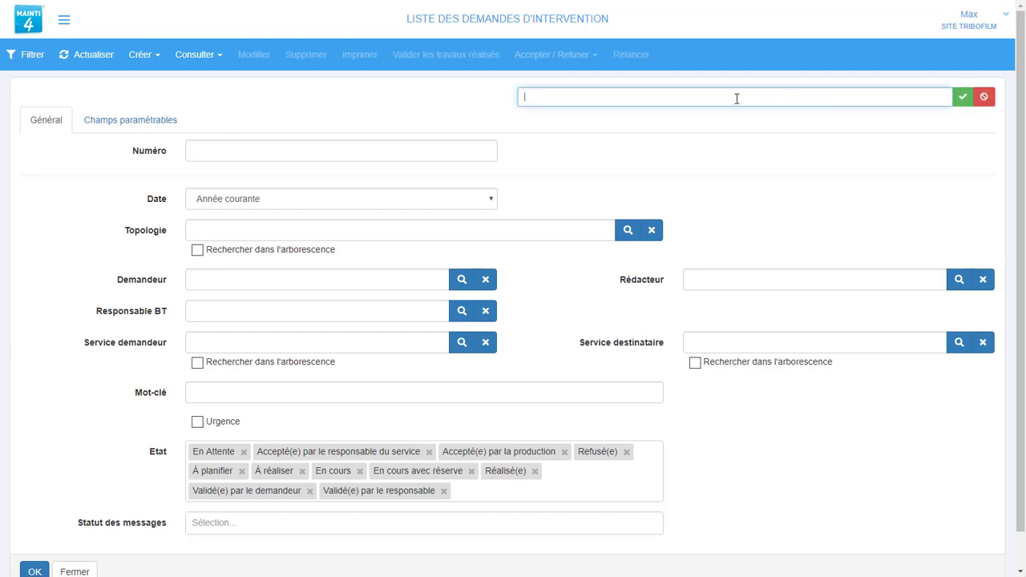
pyautogui.write('DI à faire')
pyautogui.click(963, 97)
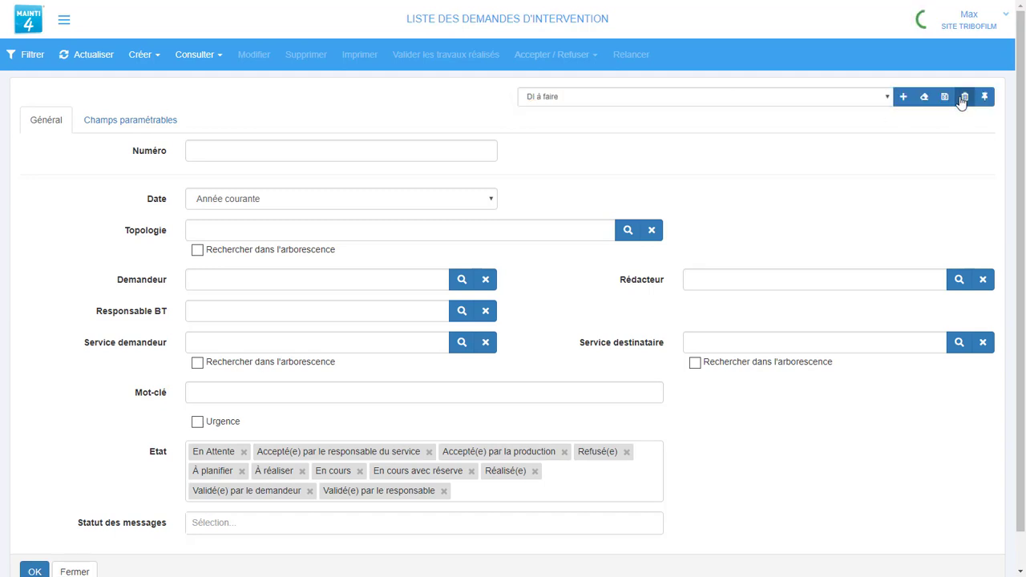
# Switch the filter selection to <Dernier filtre> and back to "DI à faire".
pyautogui.click(861, 101)
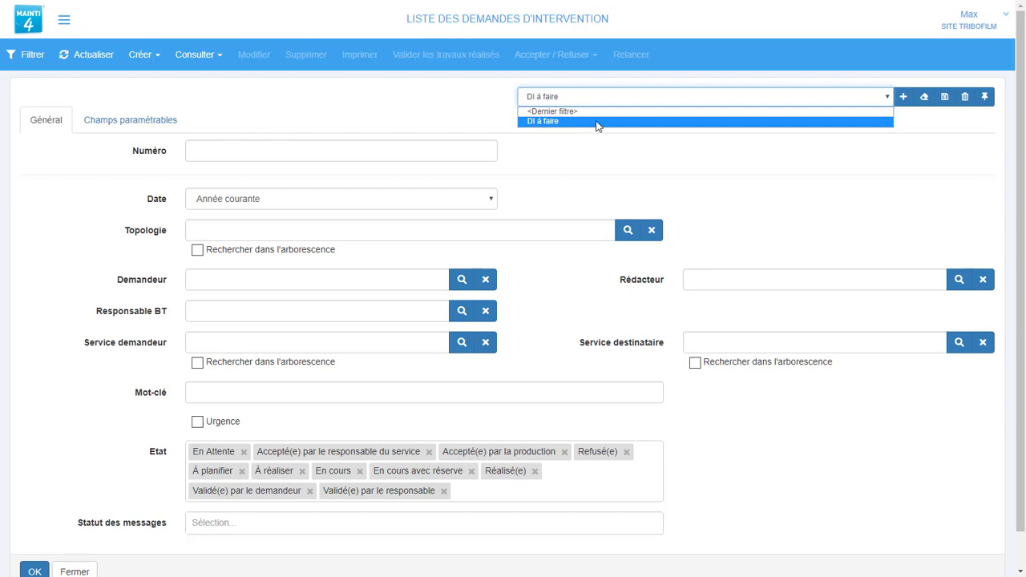
pyautogui.click(586, 113)
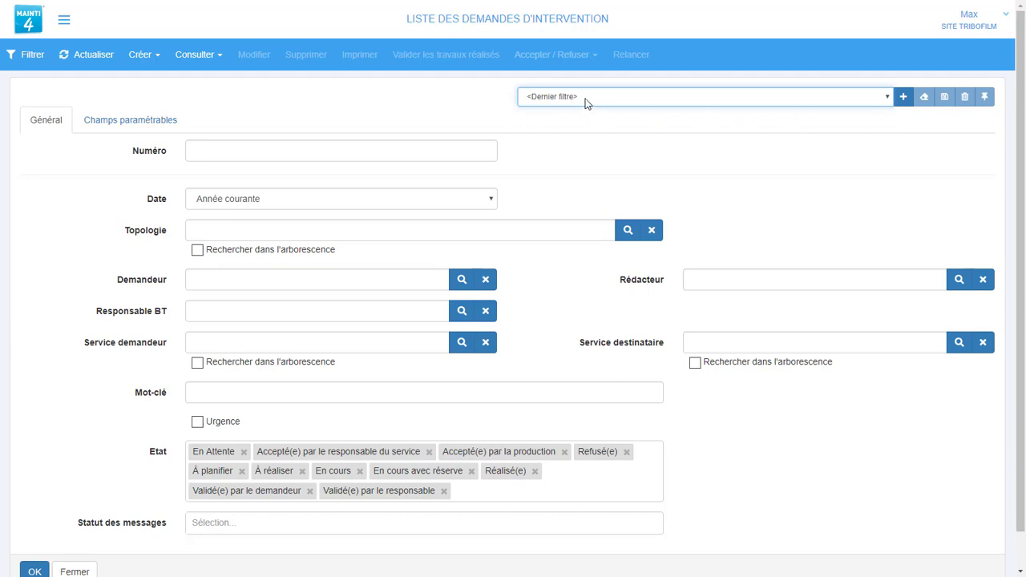
pyautogui.click(585, 100)
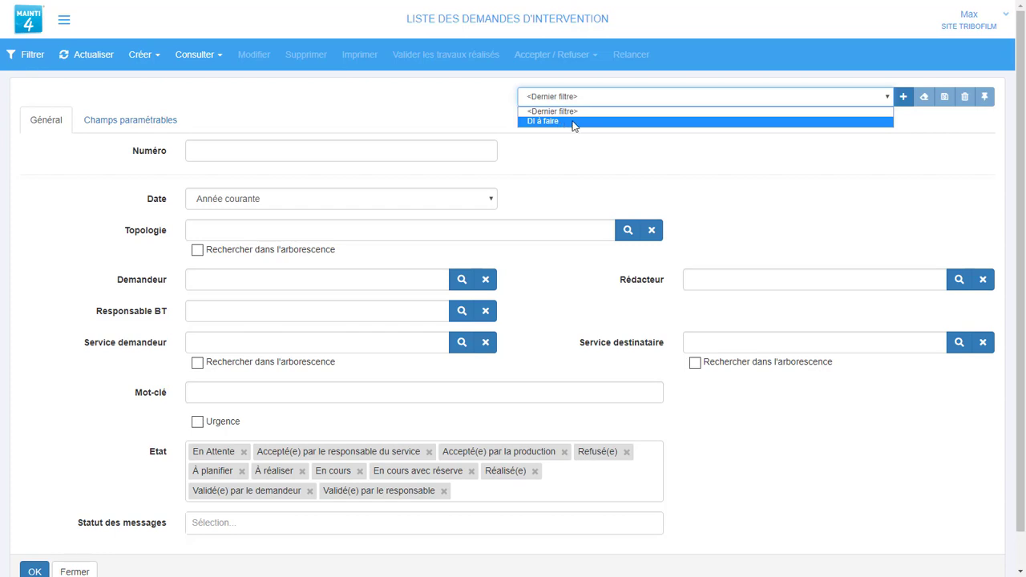
pyautogui.click(574, 122)
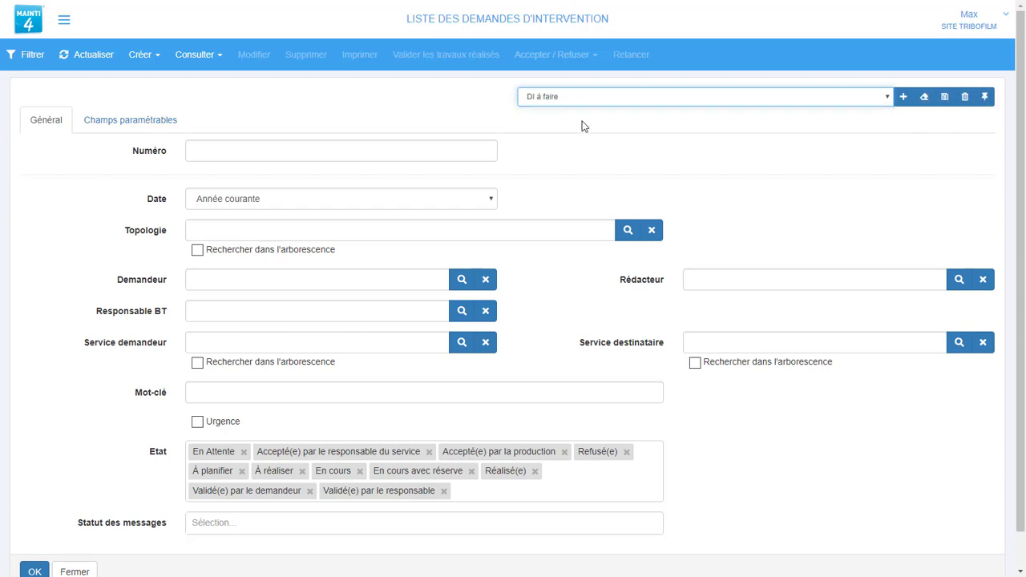
pyautogui.click(982, 111)
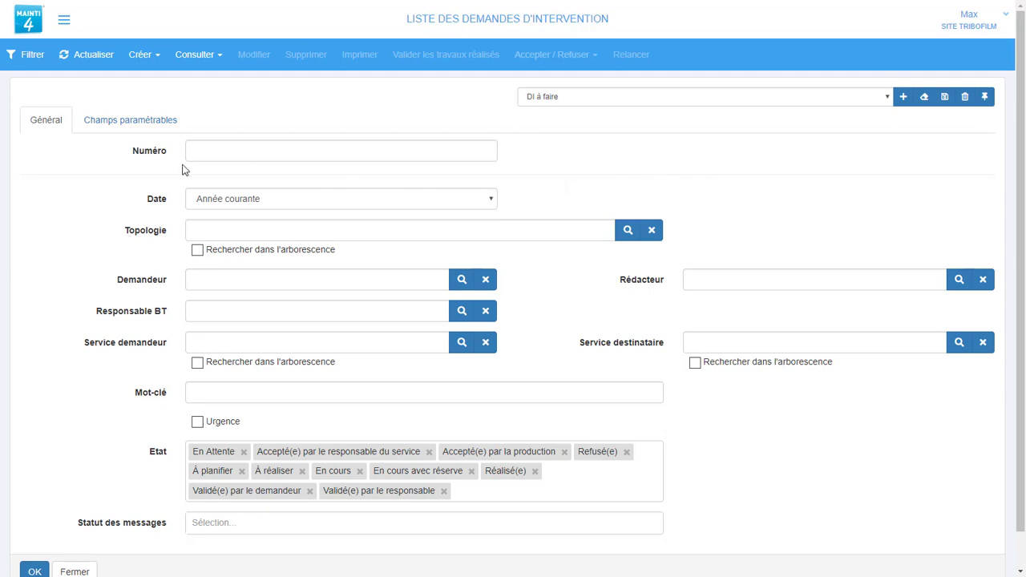
# Set the filter's date to Mois courant and its recipient service to SG - SERVICES GENERAUX.
pyautogui.click(207, 202)
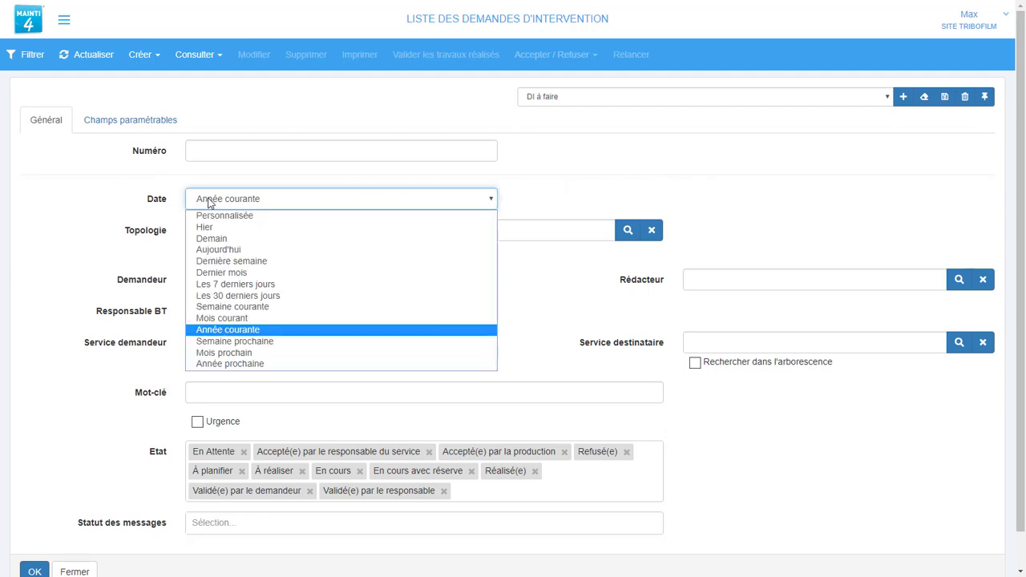
pyautogui.click(211, 321)
pyautogui.click(736, 342)
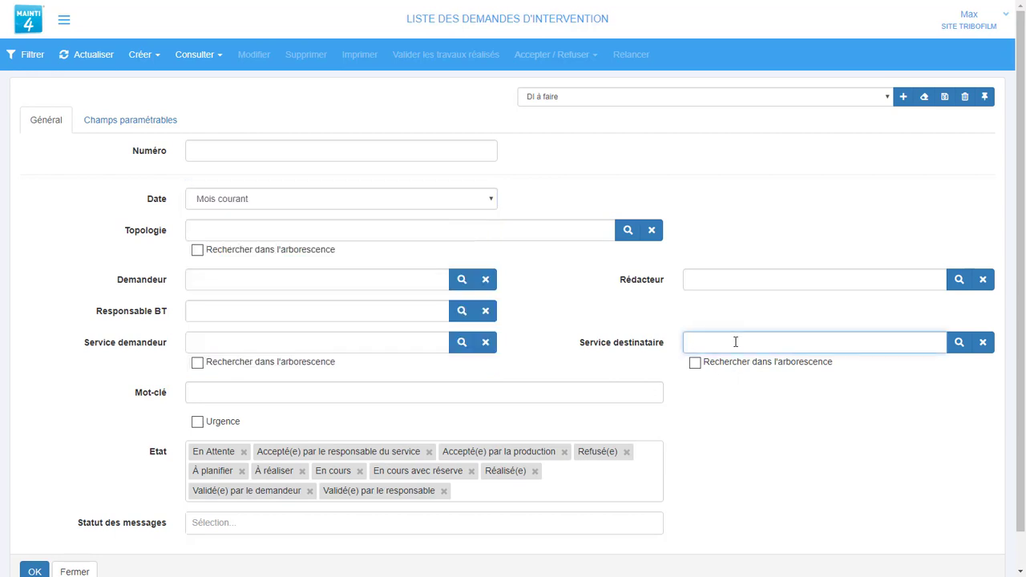
pyautogui.write('sg')
pyautogui.press('Return')
# Restrict the filter's Etat criterion to En Attente only and save the "DI à faire" filter.
pyautogui.click(546, 489)
pyautogui.click(200, 167)
pyautogui.click(200, 197)
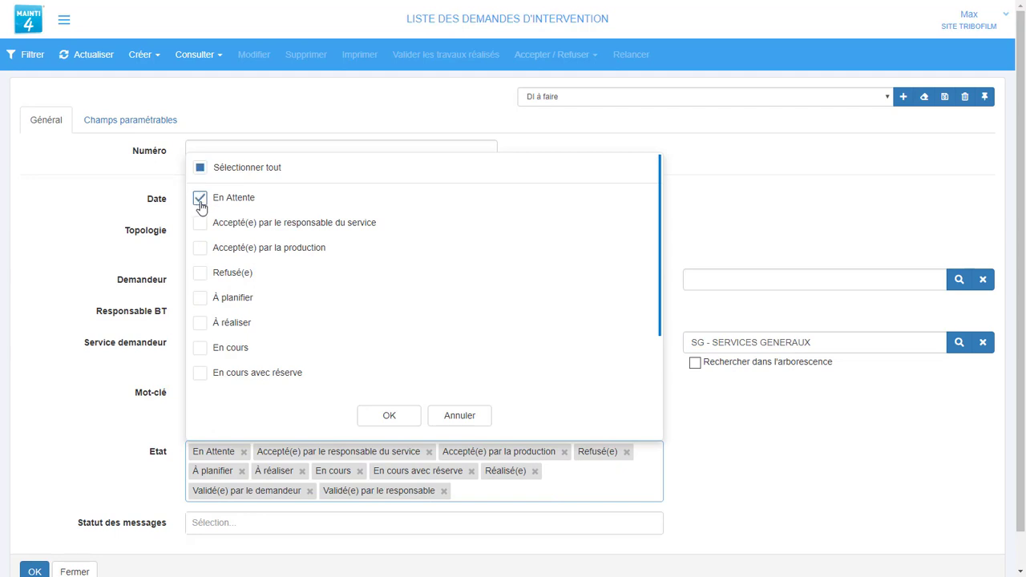
pyautogui.click(393, 425)
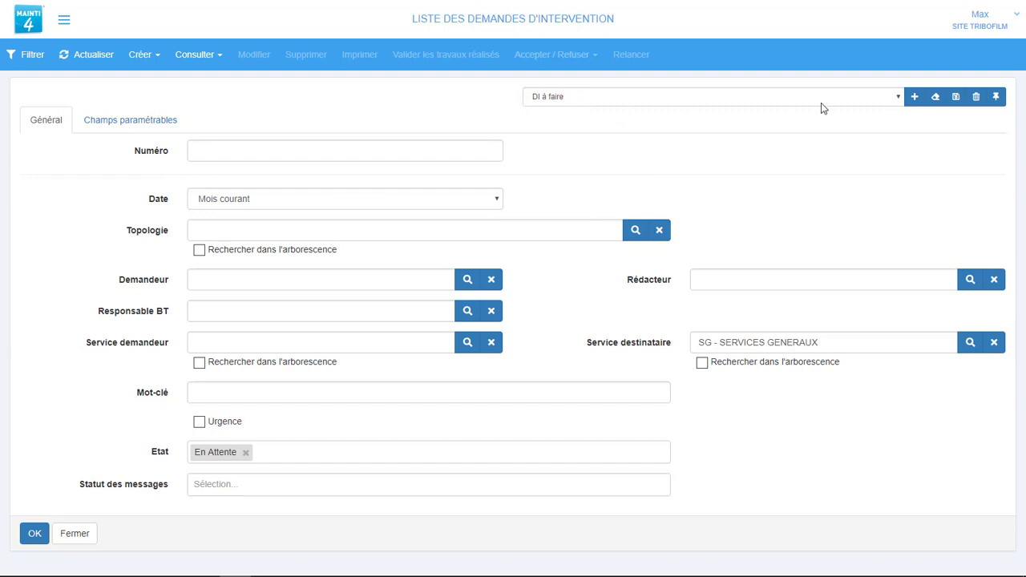
pyautogui.click(954, 102)
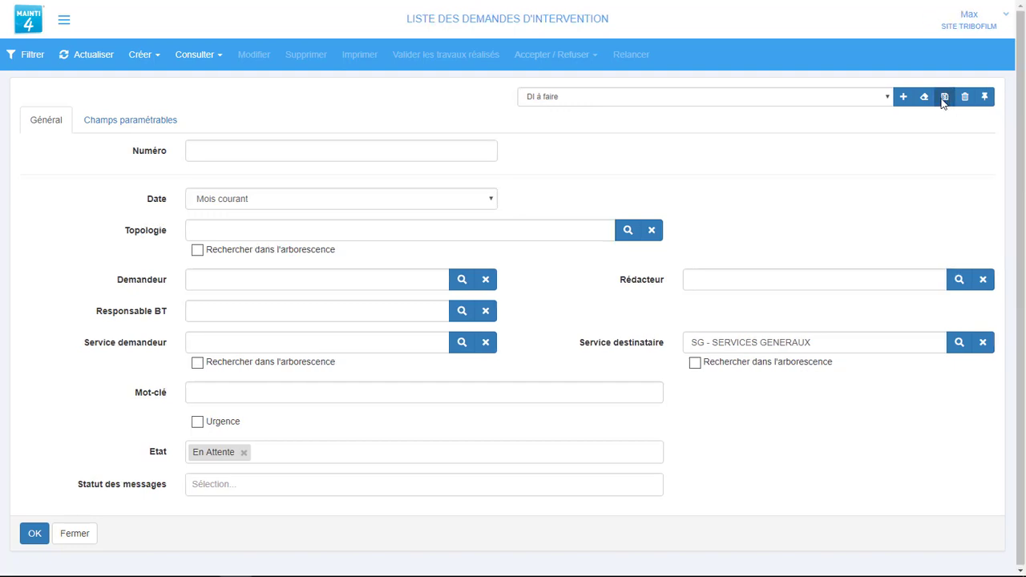
# Create a second saved filter named "DI réaliser".
pyautogui.click(898, 99)
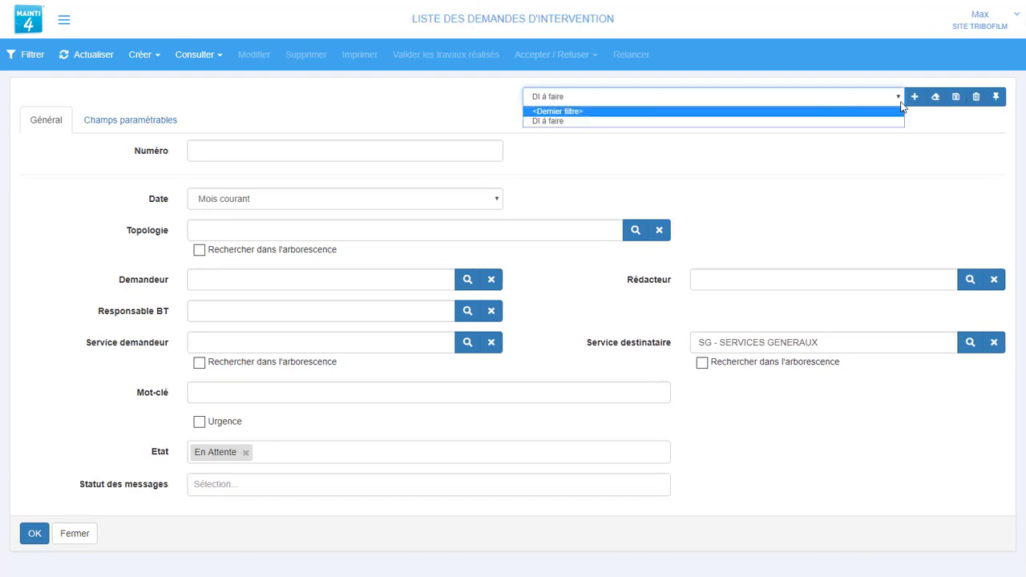
pyautogui.click(913, 99)
pyautogui.click(615, 96)
pyautogui.write('DI réaliser')
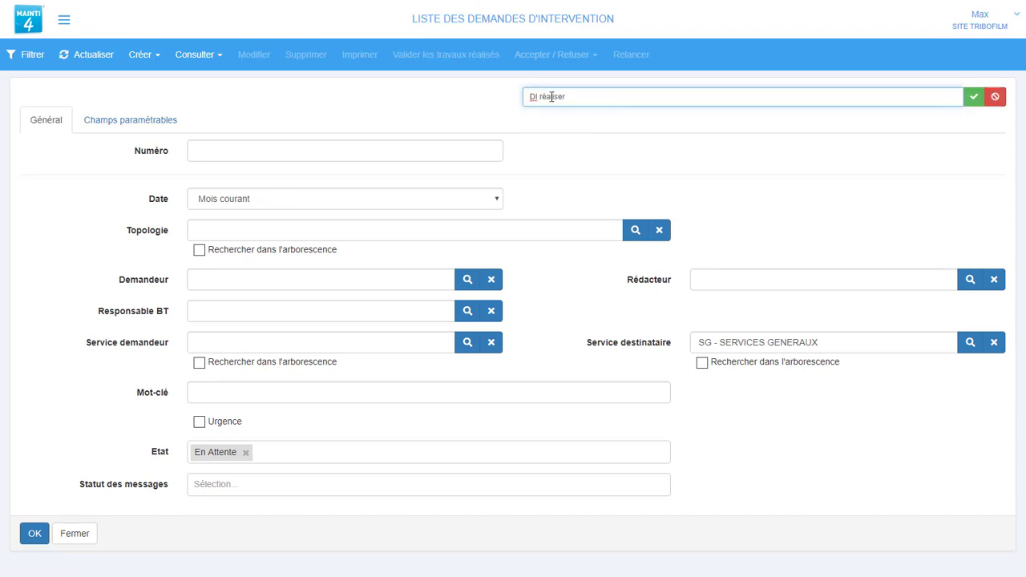
pyautogui.click(974, 97)
# Set the filter's date to Personnalisée with 01/01/2018 as the start date.
pyautogui.click(264, 202)
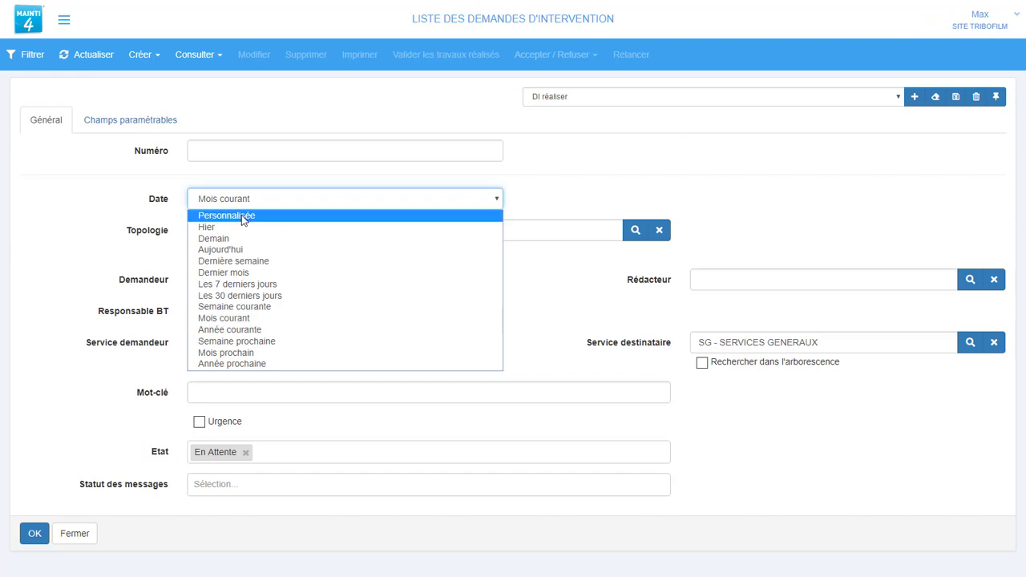
pyautogui.click(240, 215)
pyautogui.click(206, 230)
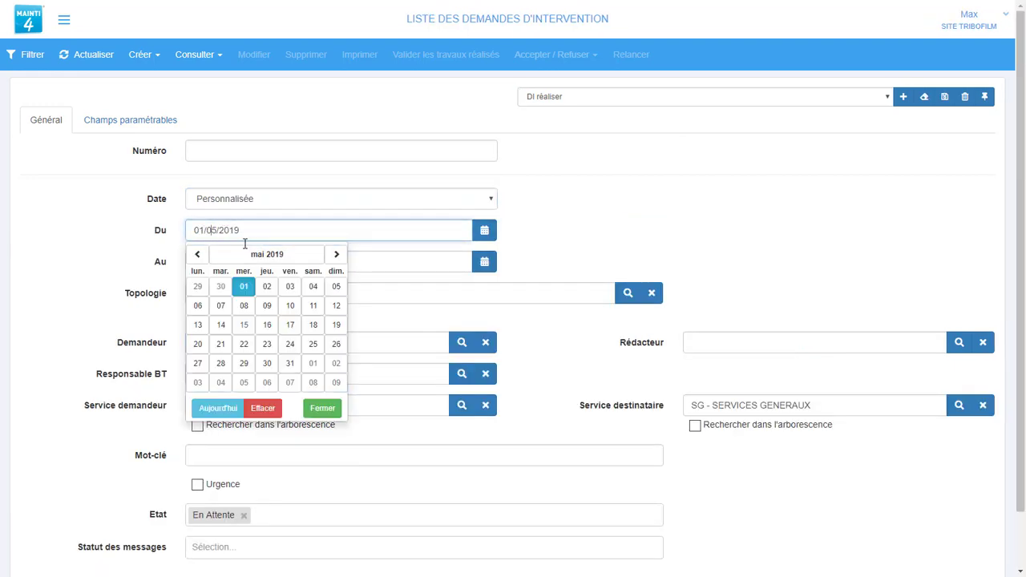
pyautogui.press('BackSpace')
pyautogui.write('1')
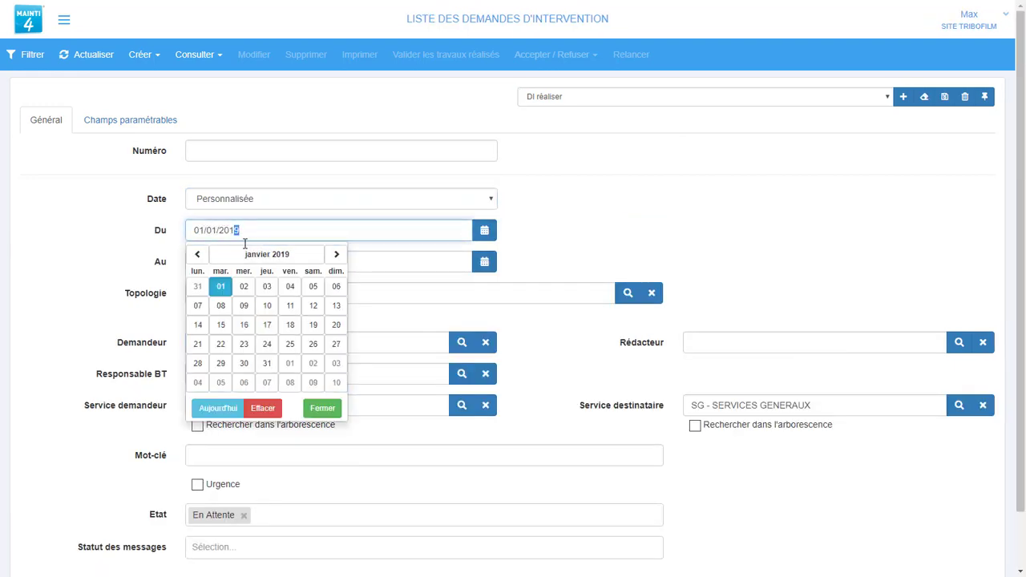
pyautogui.write('8')
pyautogui.click(690, 206)
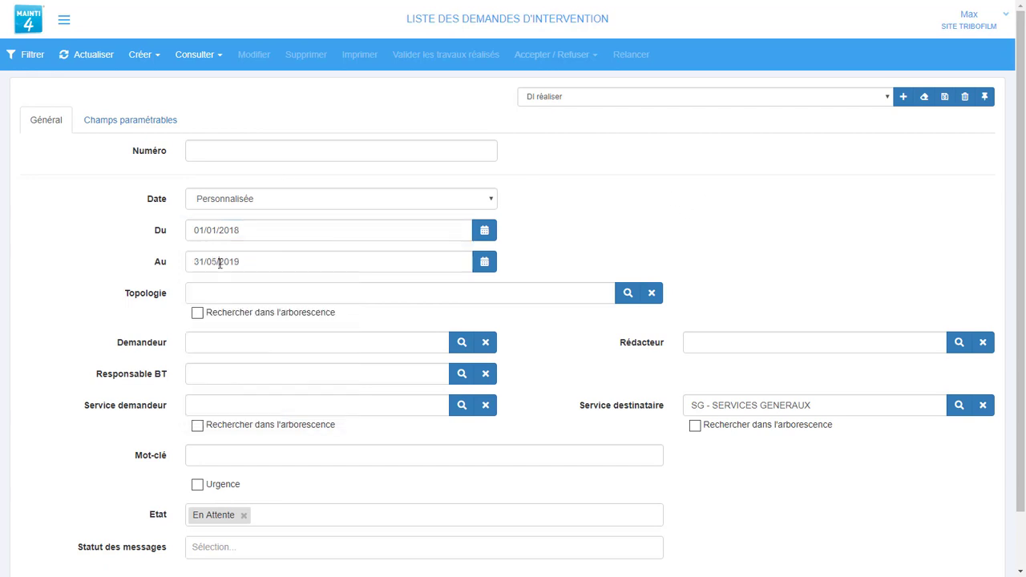
# Set the end date of the filter's custom period to 31/12/2018.
pyautogui.click(218, 263)
pyautogui.click(212, 285)
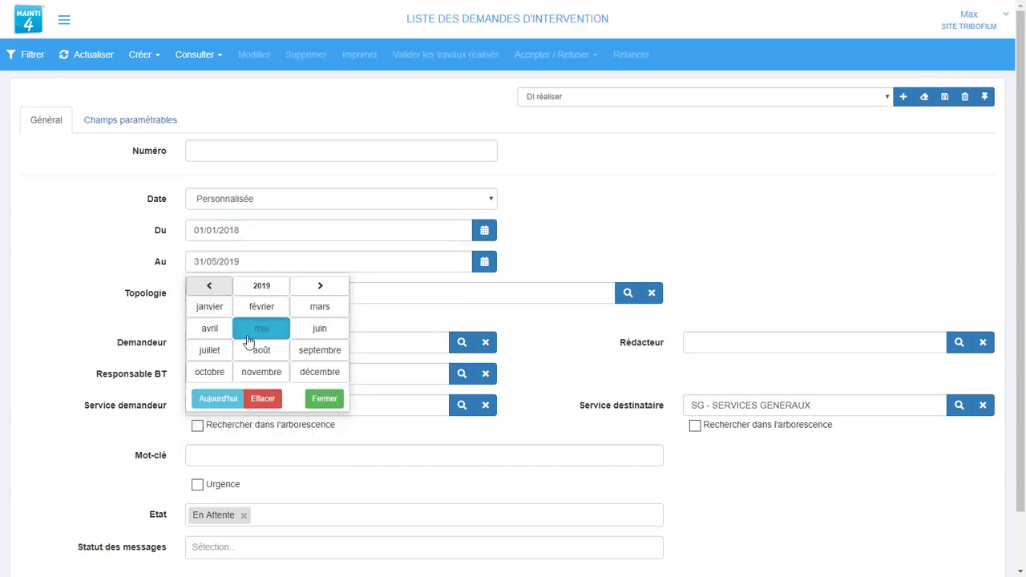
pyautogui.click(209, 286)
pyautogui.click(321, 371)
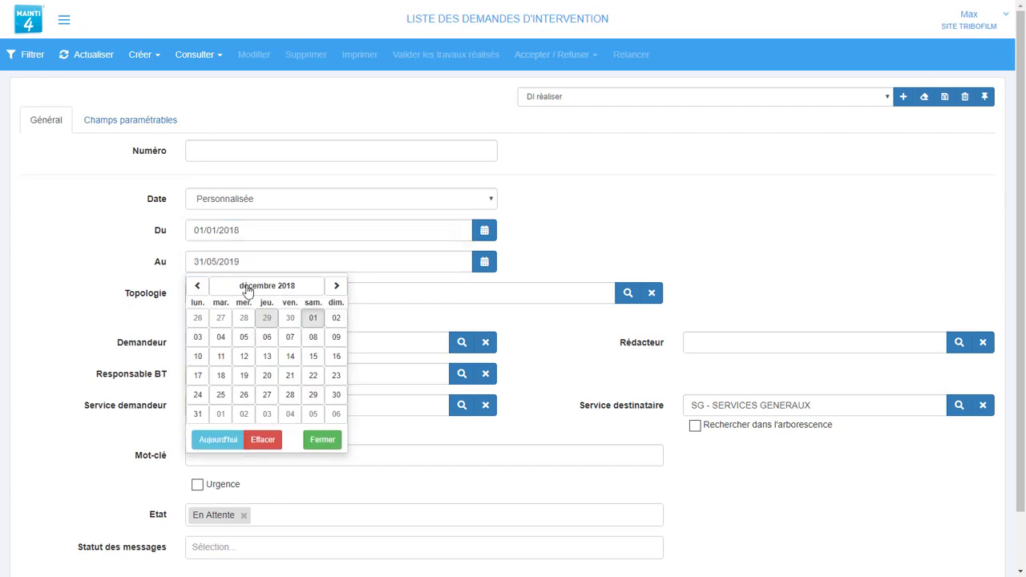
pyautogui.click(198, 414)
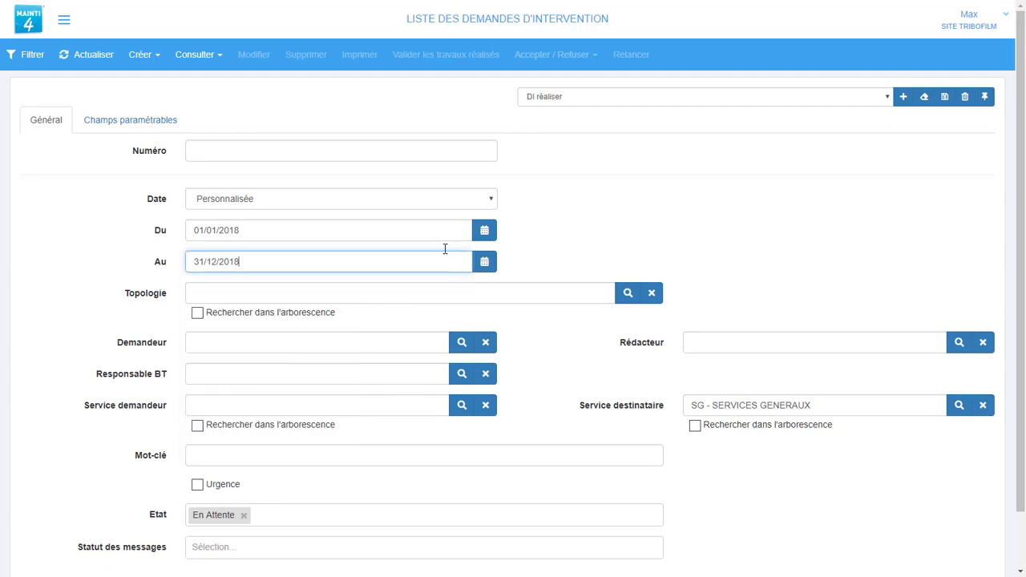
# Save the "DI réaliser" filter with only Réalisé(e) as its Etat and an empty recipient service.
pyautogui.click(260, 519)
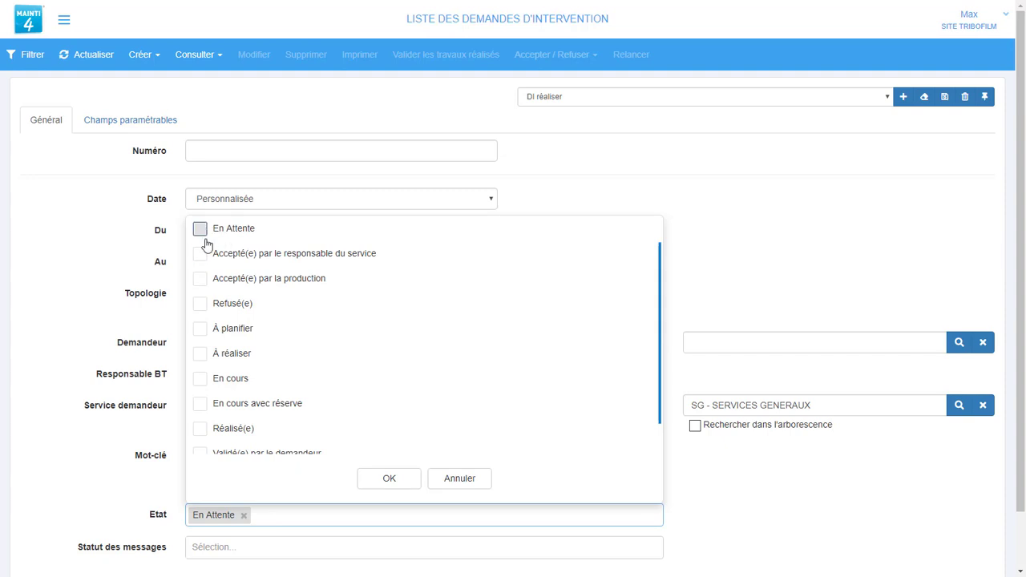
pyautogui.click(200, 428)
pyautogui.click(385, 478)
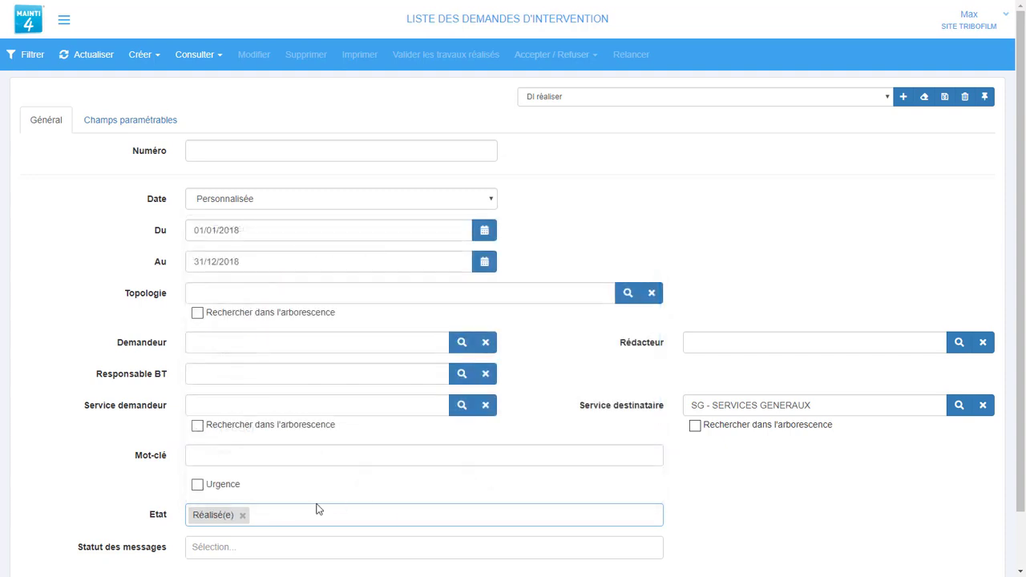
pyautogui.click(984, 405)
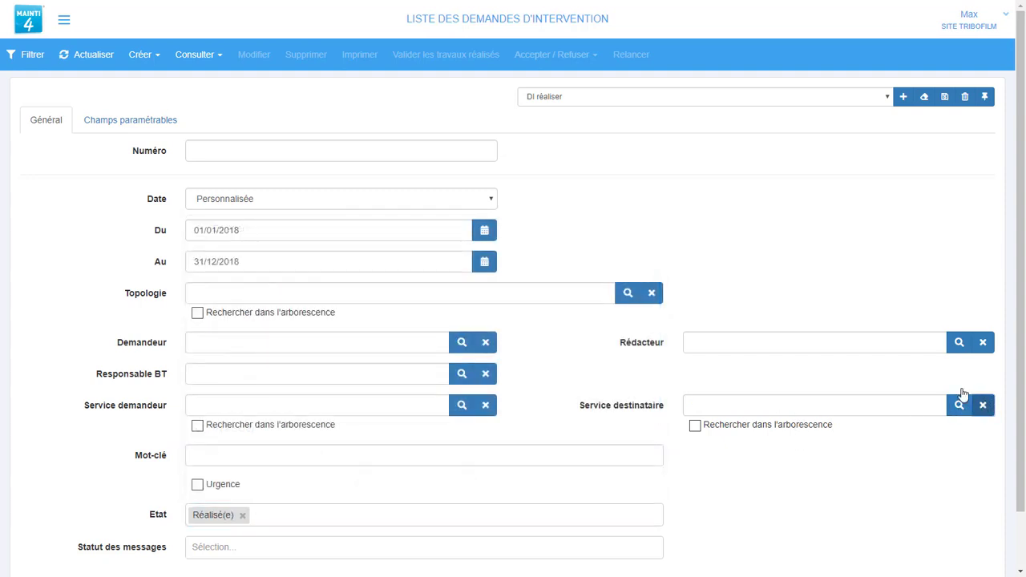
pyautogui.click(944, 98)
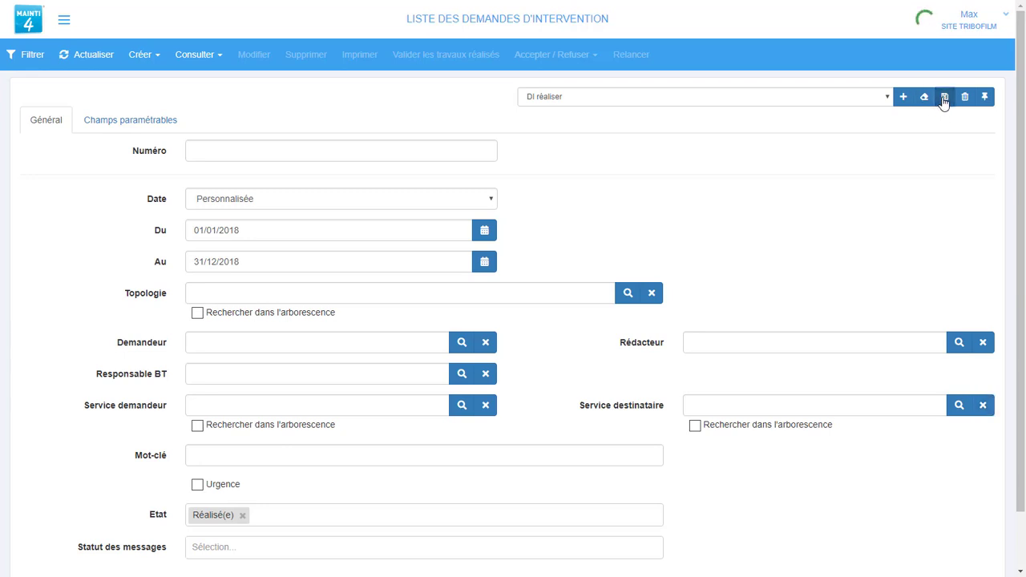
# Switch between the saved filters "DI à faire" and "DI réaliser" to compare their criteria, ending on "DI à faire".
pyautogui.click(886, 97)
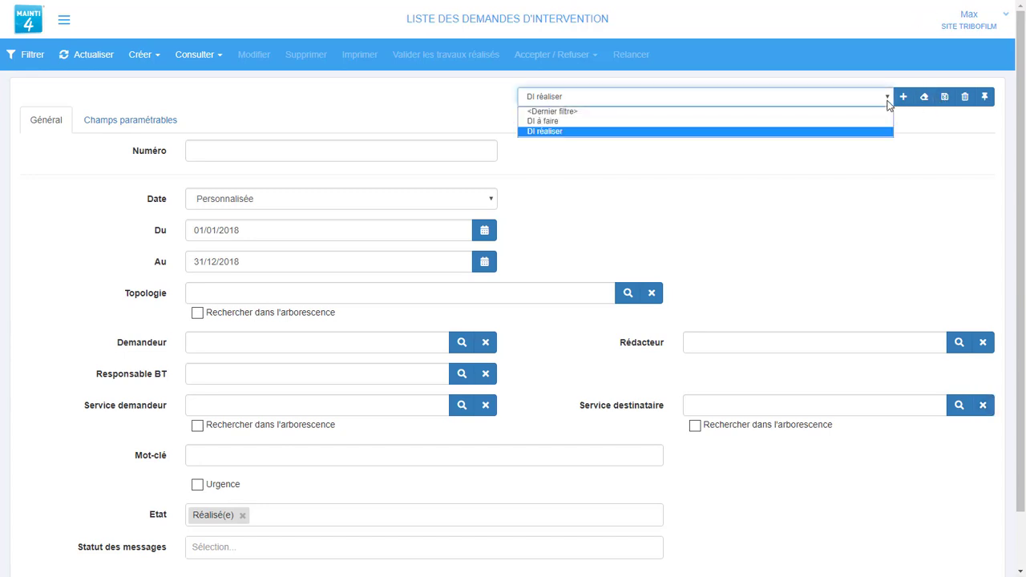
pyautogui.click(594, 121)
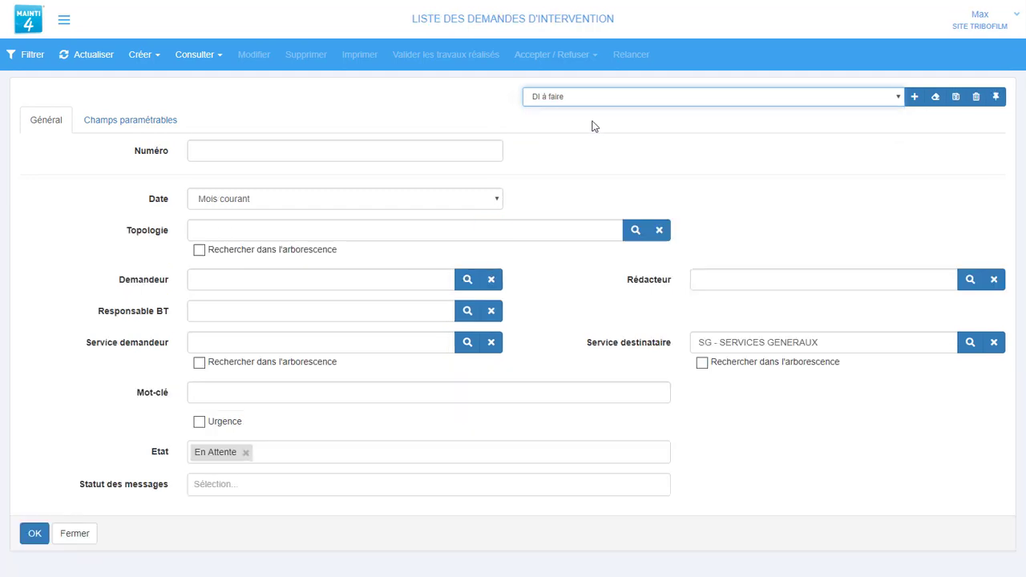
pyautogui.click(584, 104)
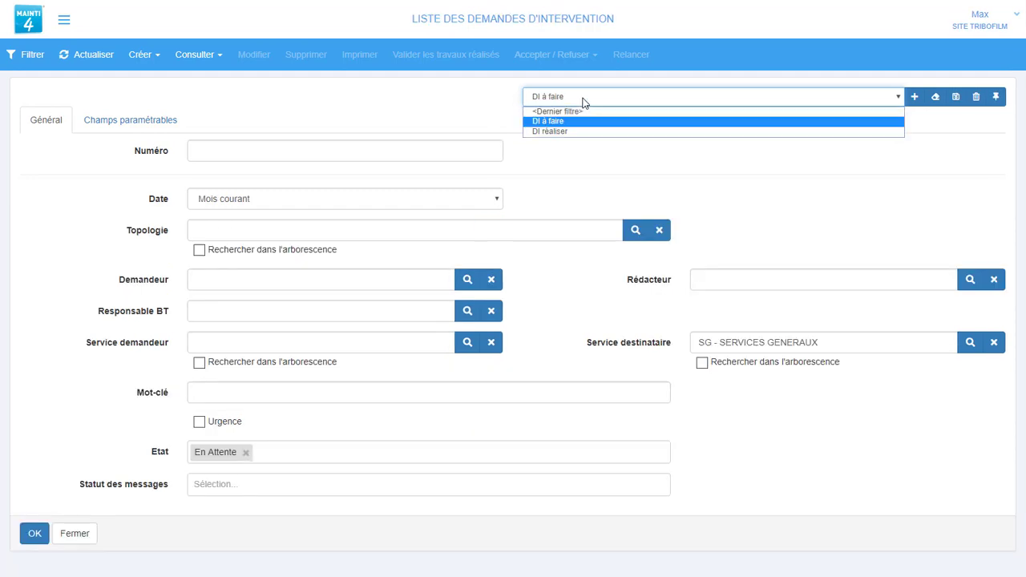
pyautogui.click(543, 132)
pyautogui.click(549, 97)
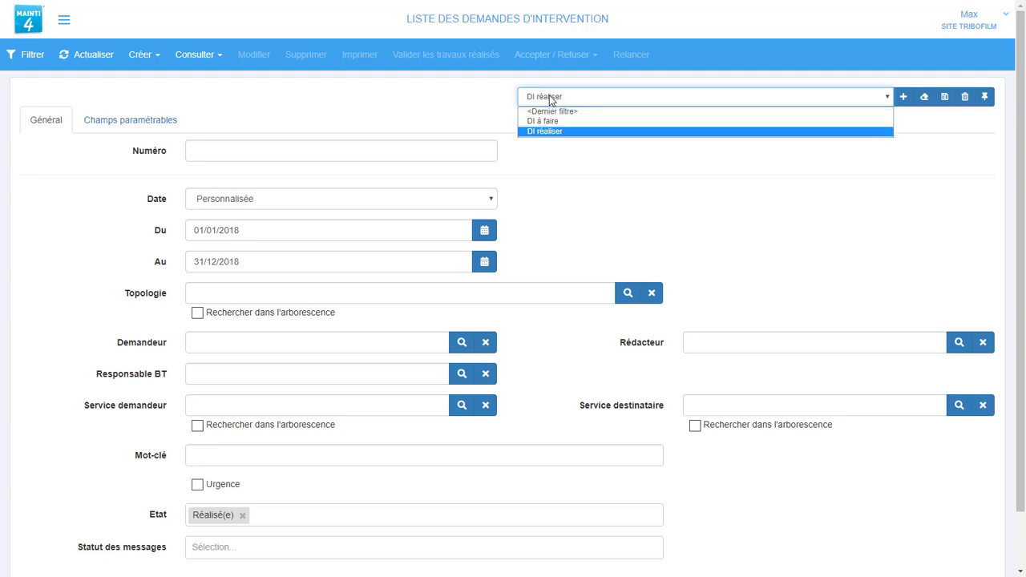
pyautogui.click(544, 121)
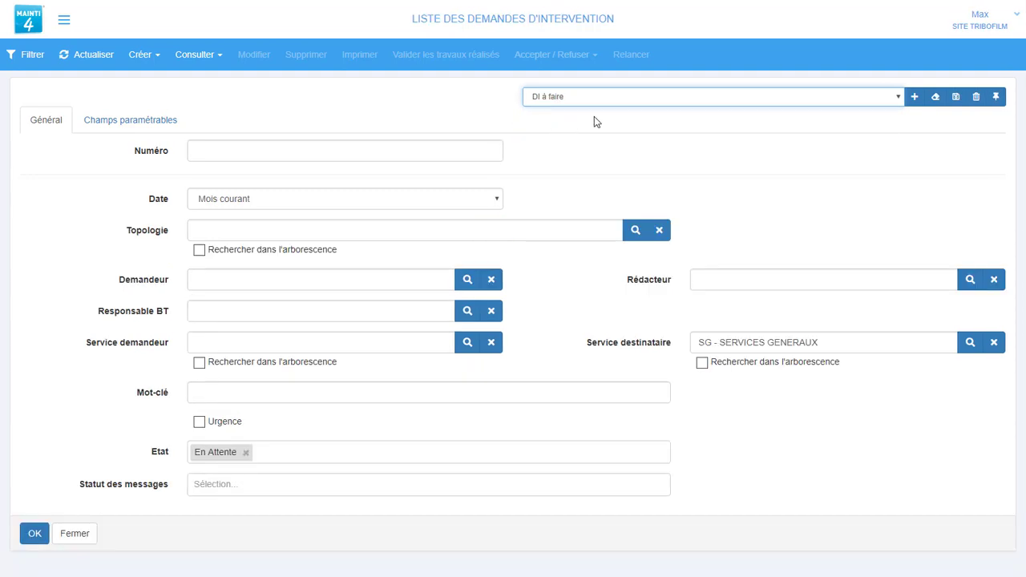
pyautogui.click(906, 109)
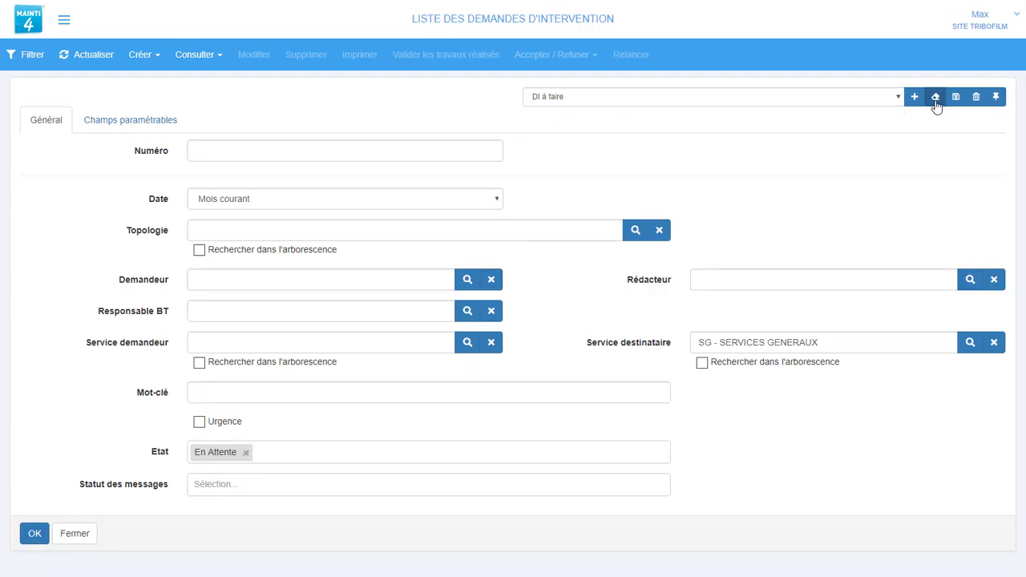
# Rename the saved filter "DI à faire" as "DI à faire mois de mai", and call up its deletion but decline it.
pyautogui.click(935, 105)
pyautogui.write('mois de mai')
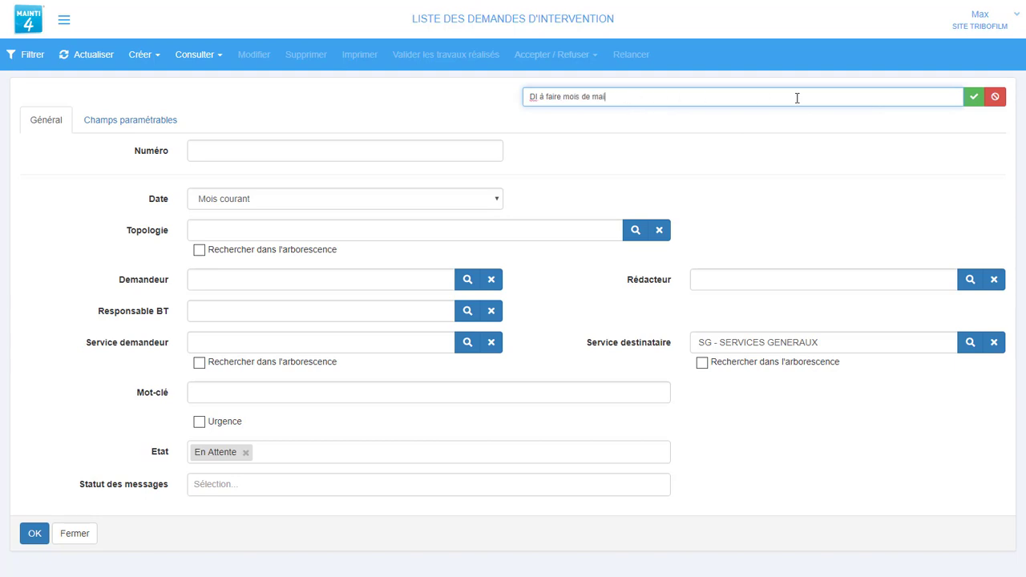
pyautogui.click(973, 97)
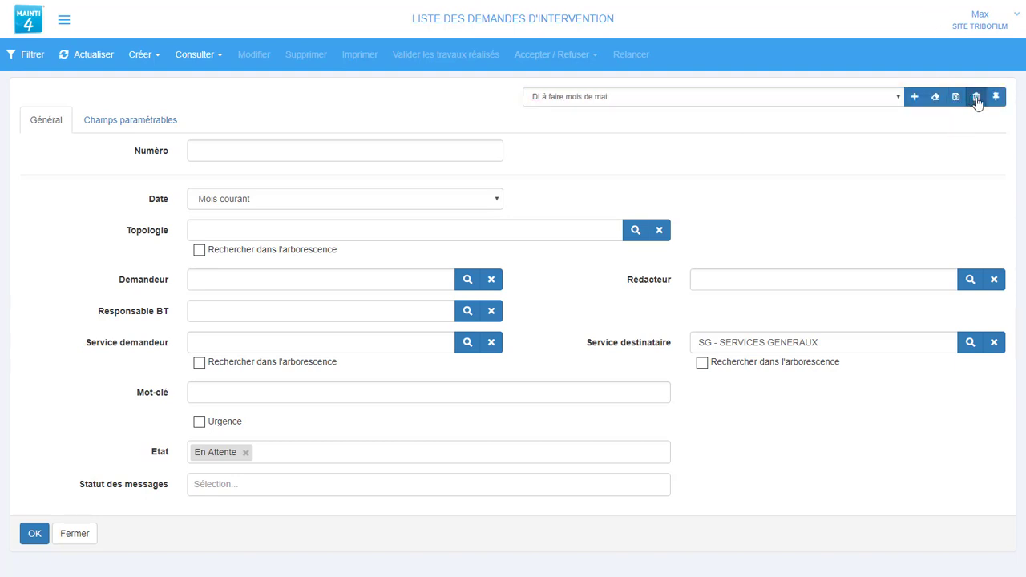
pyautogui.click(977, 97)
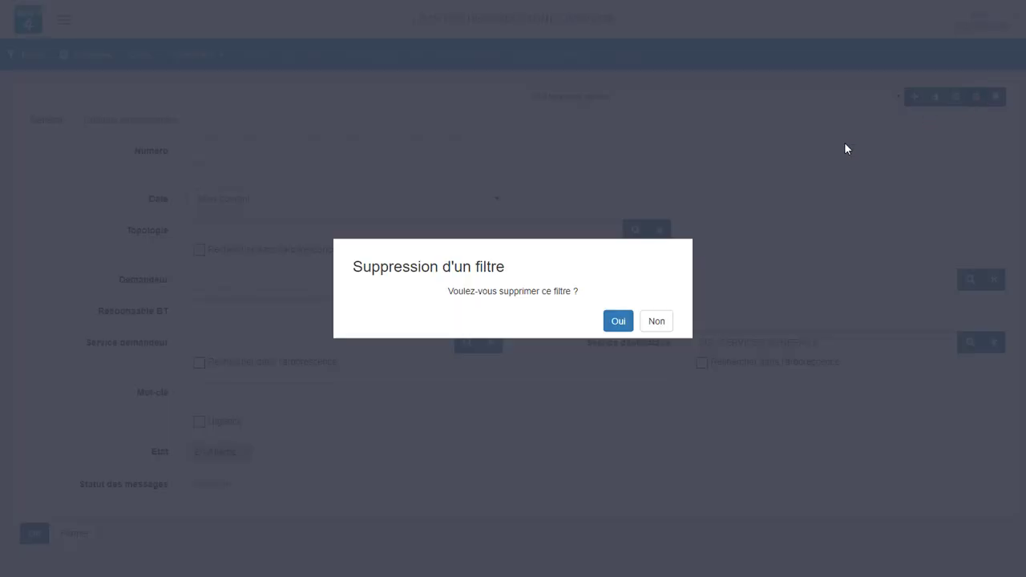
pyautogui.click(656, 322)
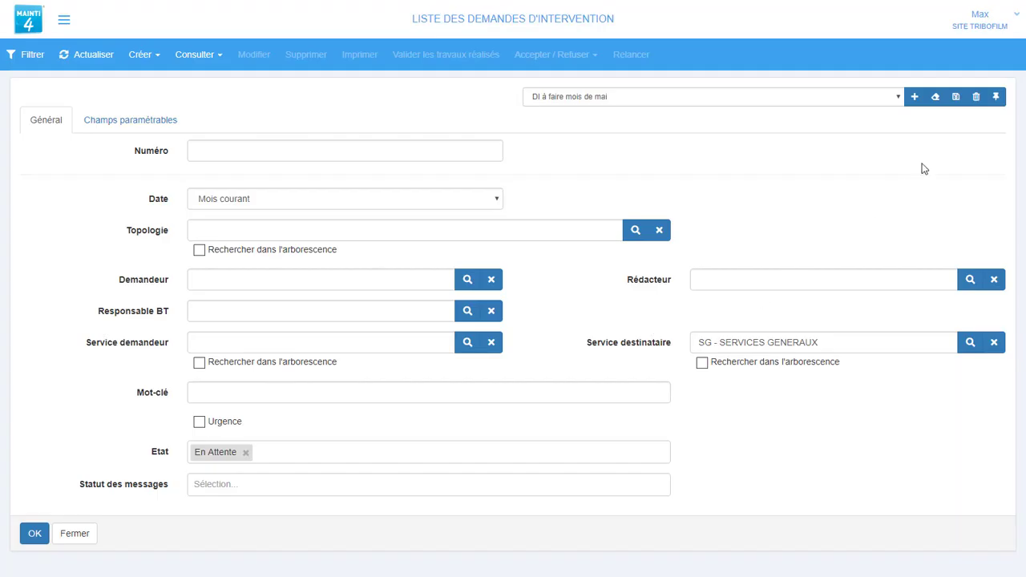
# Add the "DI à faire mois de mai" filter to the home page and open the request list from its new tile.
pyautogui.click(997, 97)
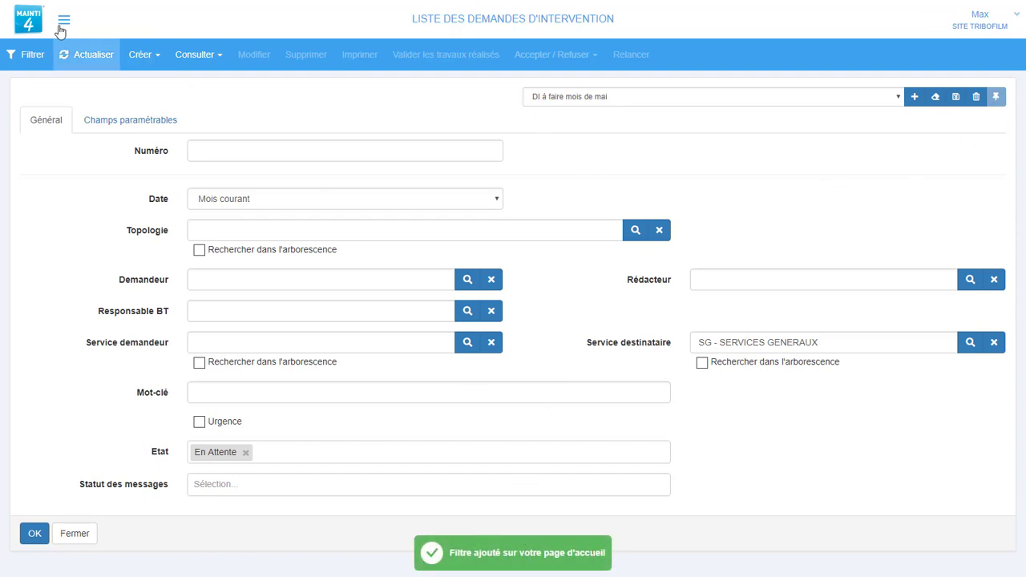
pyautogui.click(35, 24)
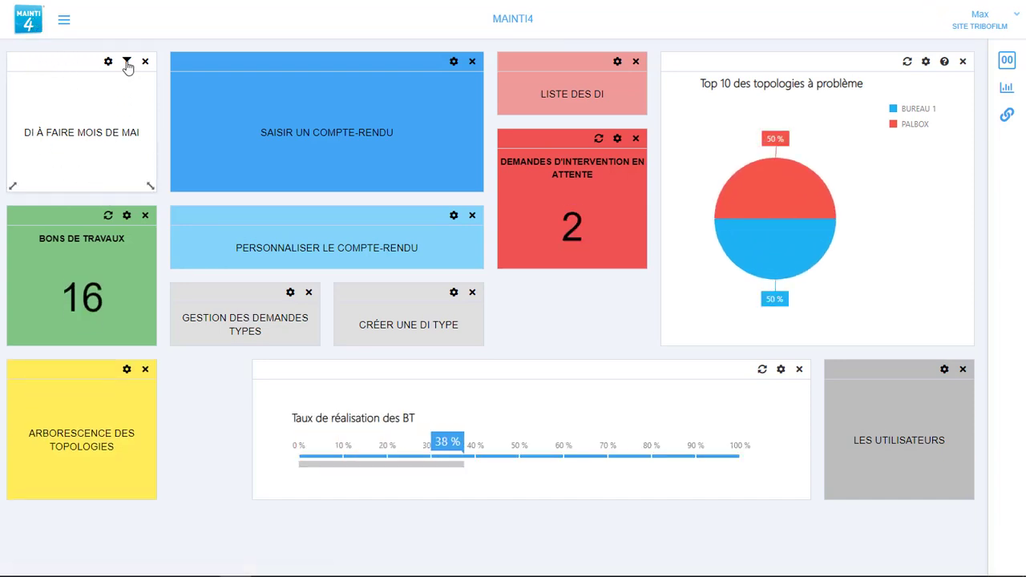
pyautogui.moveTo(127, 66)
pyautogui.click(115, 106)
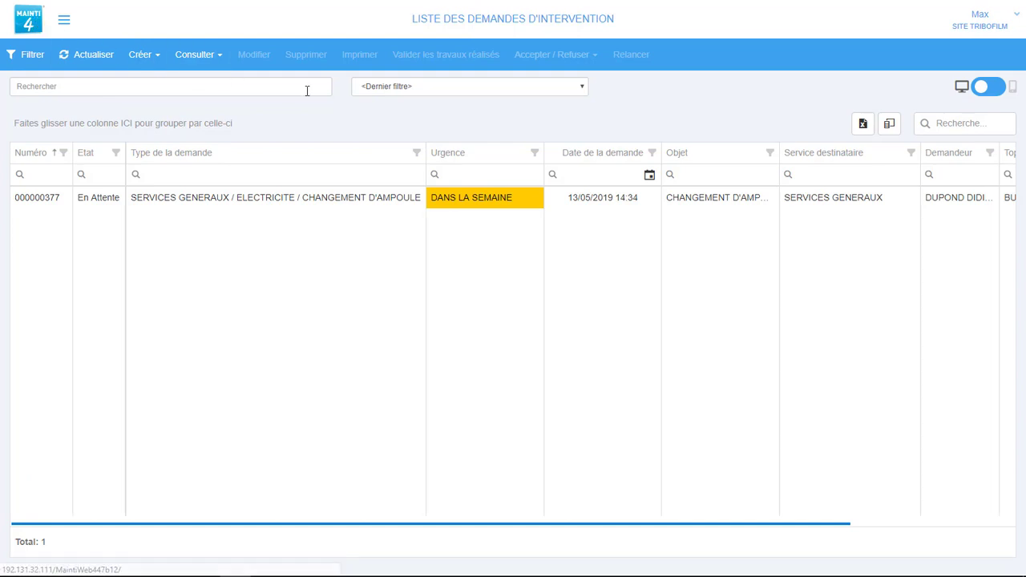
# Switch the request list between "DI à faire mois de mai" and "DI réaliser" to compare their requests, then return to the home page.
pyautogui.click(376, 88)
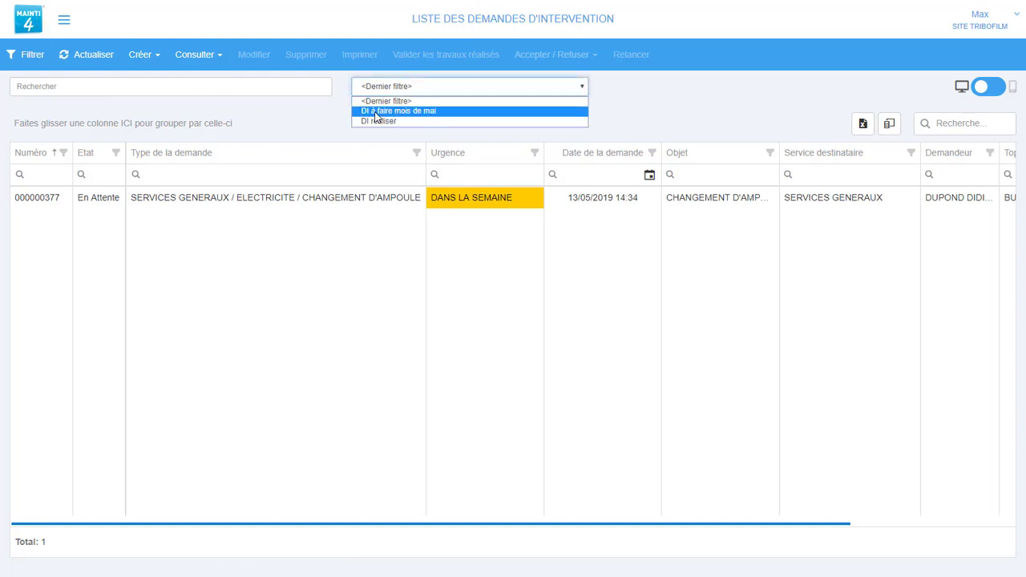
pyautogui.click(377, 112)
pyautogui.click(374, 90)
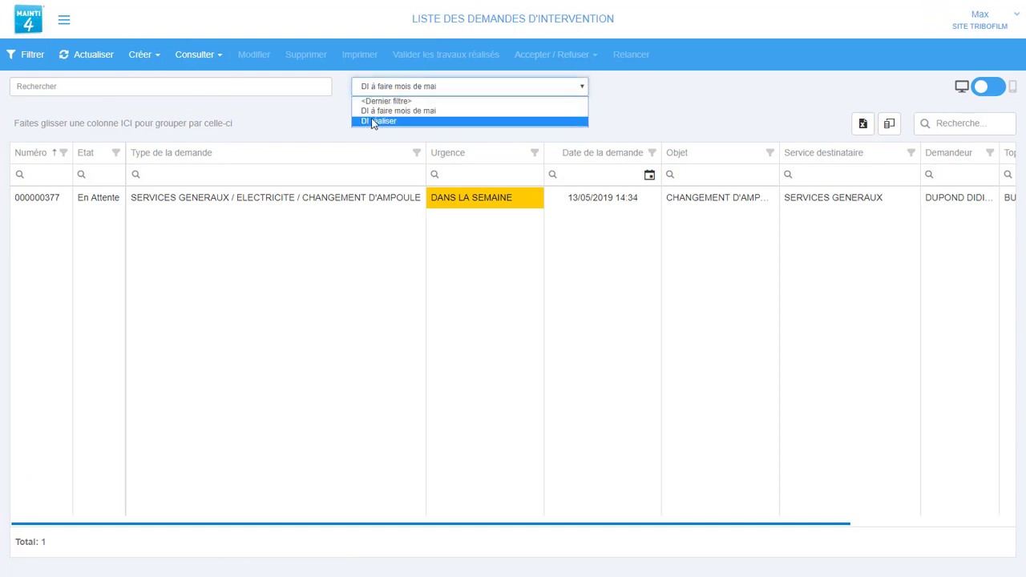
pyautogui.click(374, 121)
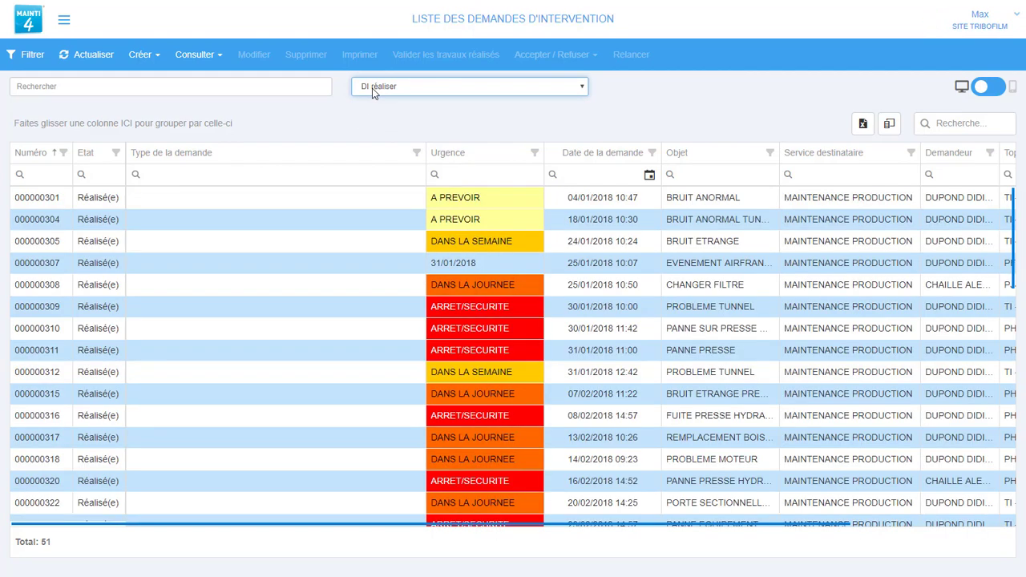
pyautogui.click(374, 93)
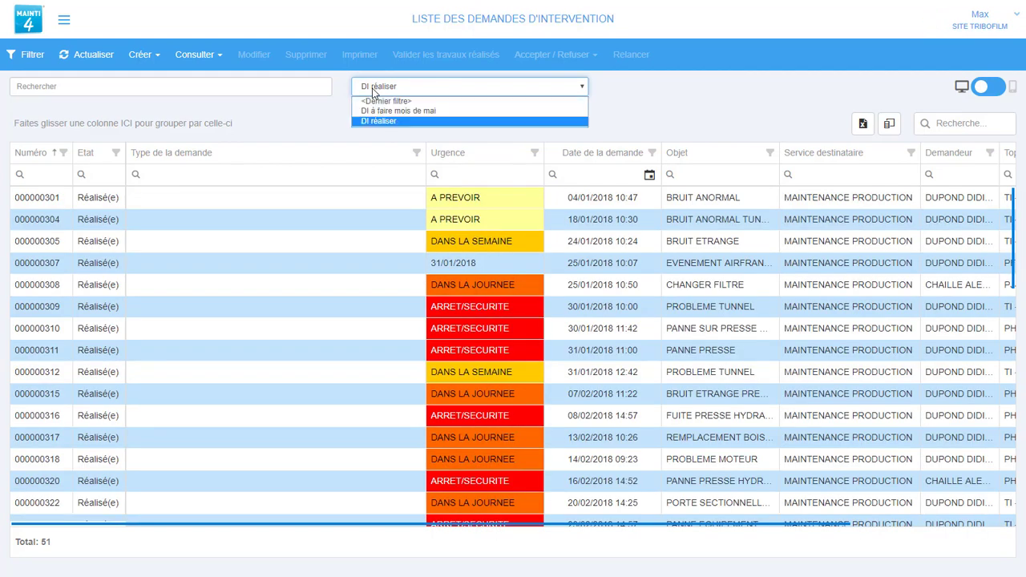
pyautogui.click(371, 111)
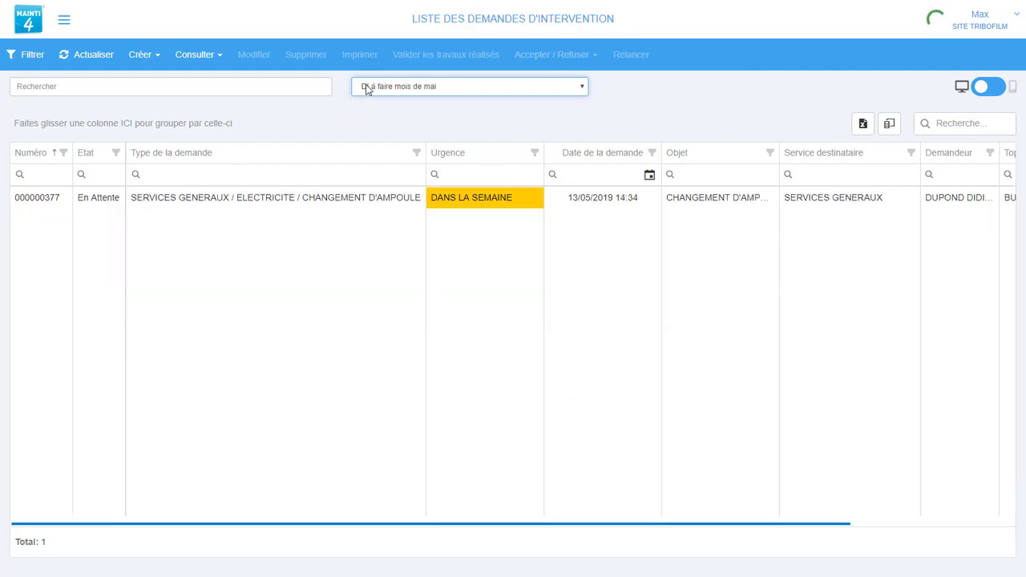
pyautogui.click(366, 89)
pyautogui.click(369, 120)
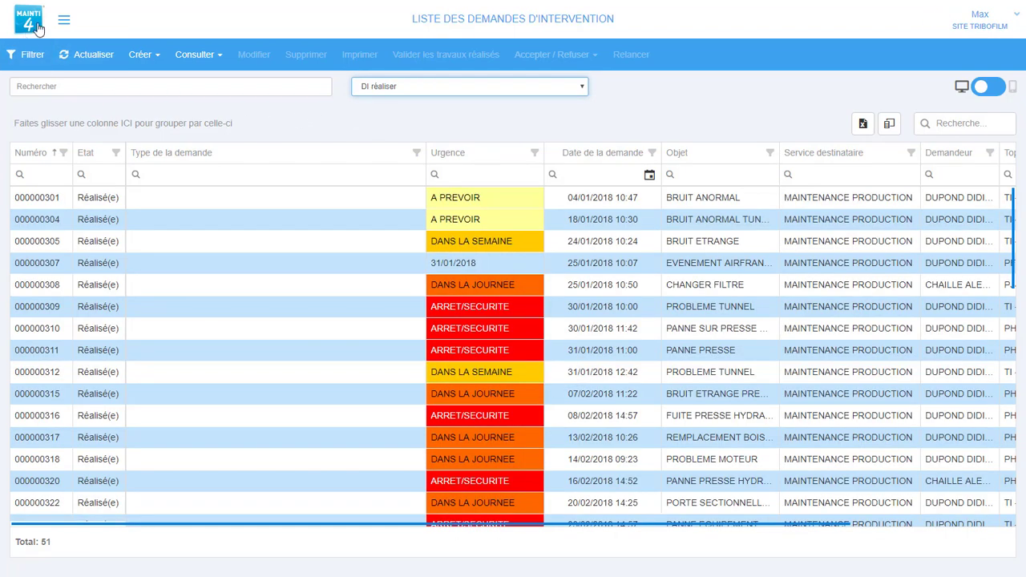
pyautogui.click(38, 28)
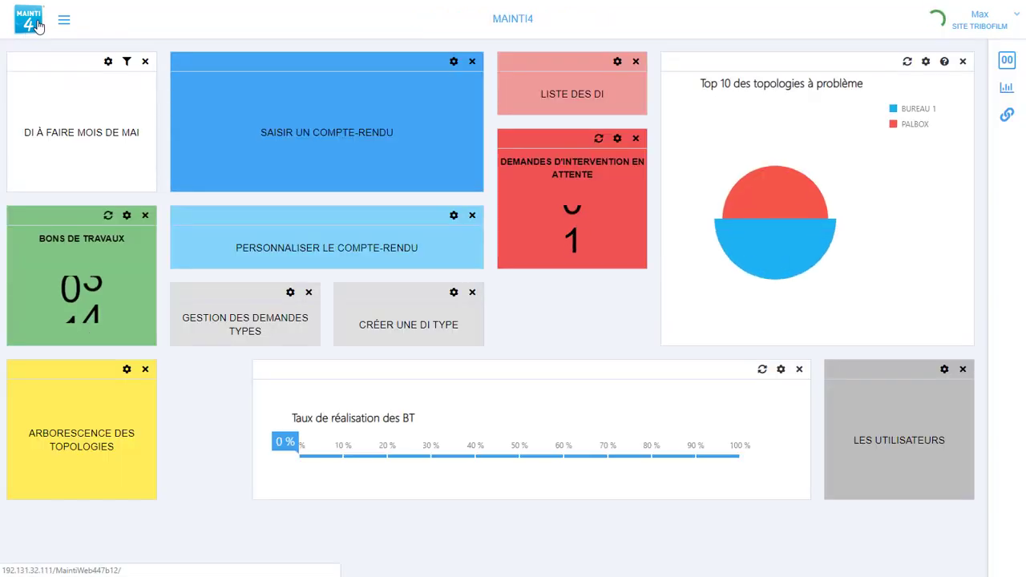